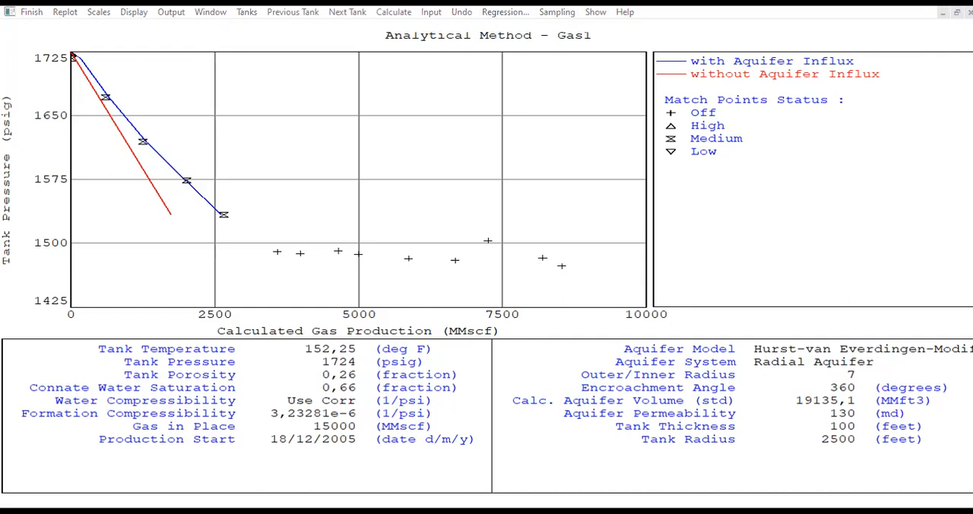
# Open the regression for Gas1 and include Gas in Place, Encroachment Angle and Aquifer Permeability as regression parameters.
pyautogui.click(502, 12)
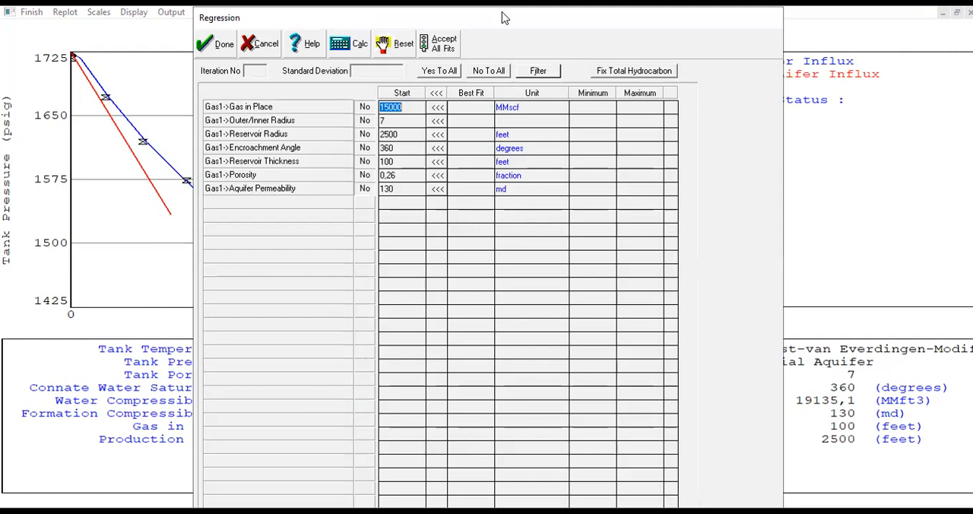
pyautogui.click(363, 107)
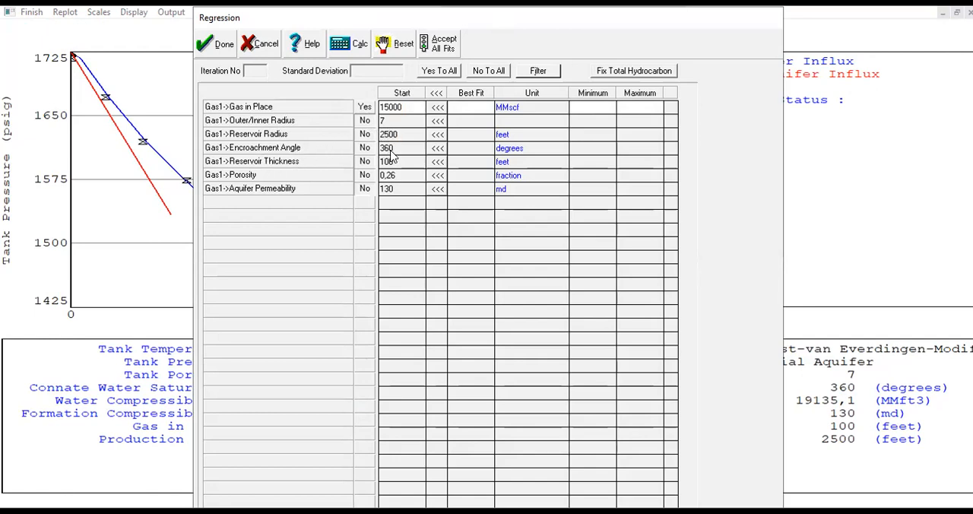
pyautogui.click(363, 149)
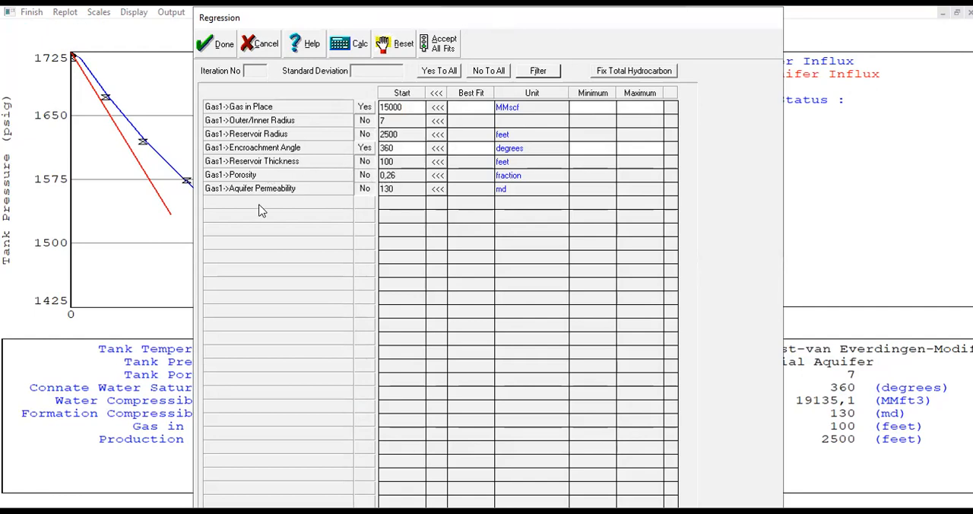
pyautogui.click(375, 190)
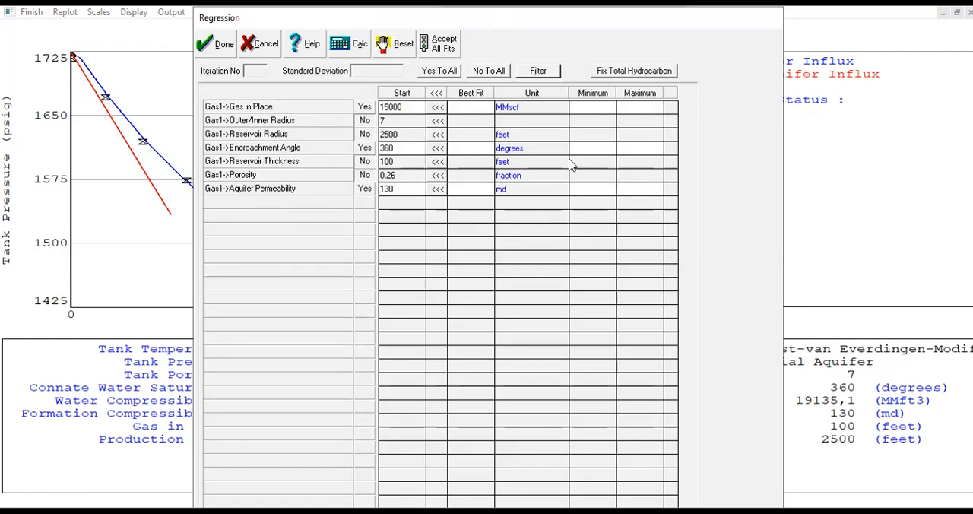
# Set the regression limits to 14000–16000 MMscf for Gas in Place and 180–360 degrees for Encroachment Angle.
pyautogui.click(604, 105)
pyautogui.write('14500')
pyautogui.press('Tab')
pyautogui.write('11600')
pyautogui.click(597, 146)
pyautogui.write('180')
pyautogui.press('Tab')
pyautogui.press('Tab')
# Limit Aquifer Permeability to 120–150 md and run the regression.
pyautogui.click(587, 188)
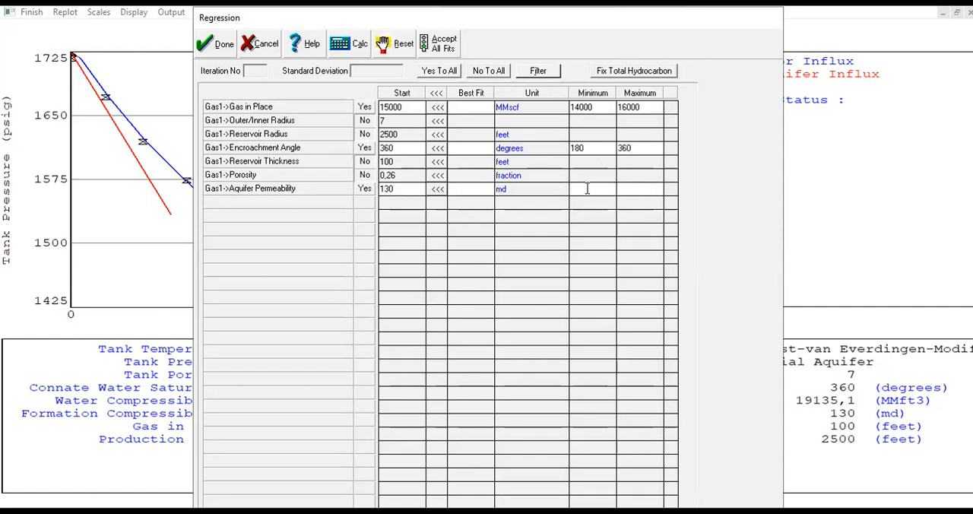
pyautogui.write('120')
pyautogui.press('Tab')
pyautogui.write('1')
pyautogui.click(348, 50)
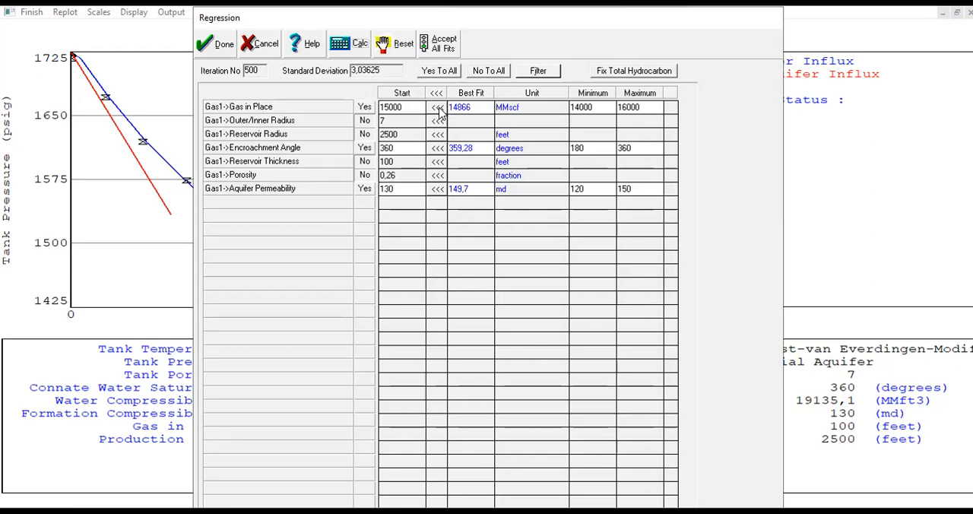
# Accept the best-fit values for Gas in Place, Encroachment Angle and Aquifer Permeability as start values, and finish the analytical plot.
pyautogui.click(435, 149)
pyautogui.click(438, 190)
pyautogui.moveTo(376, 23); pyautogui.dragTo(635, 44)
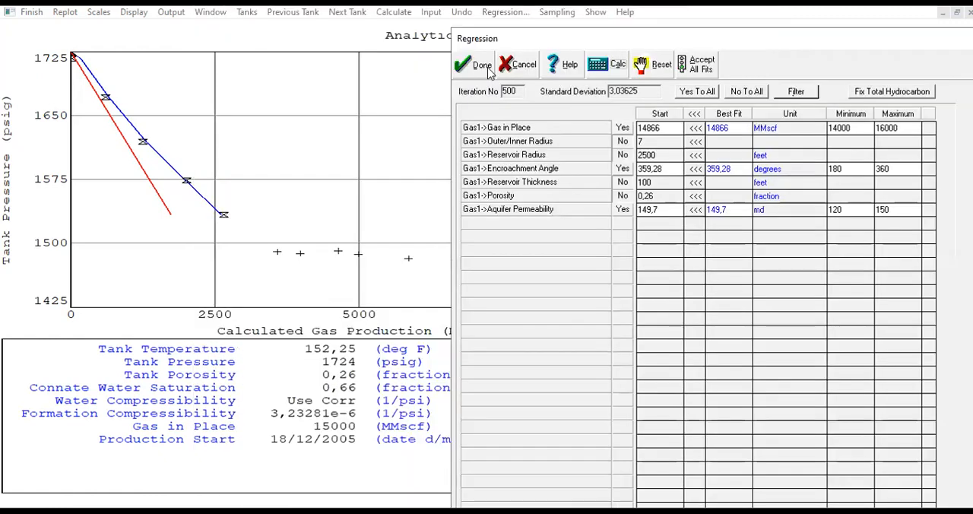
pyautogui.click(476, 69)
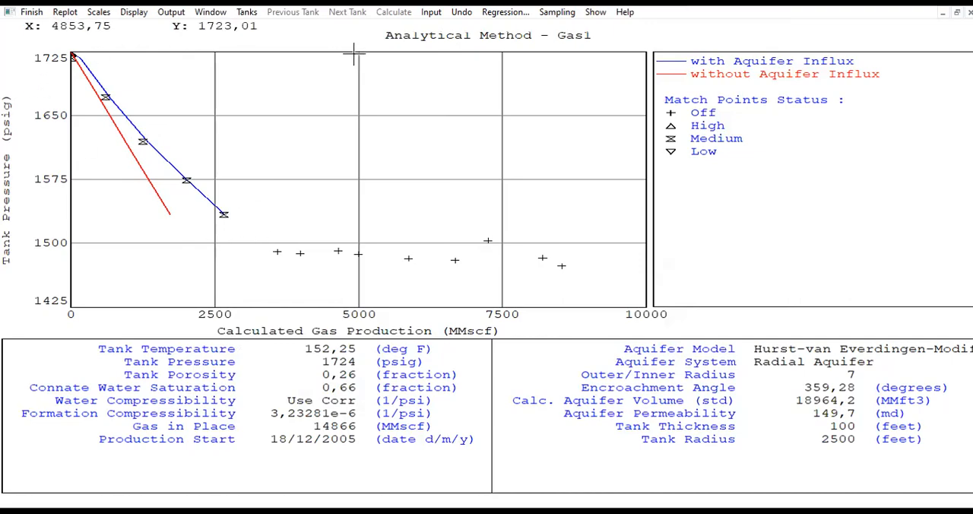
pyautogui.click(31, 12)
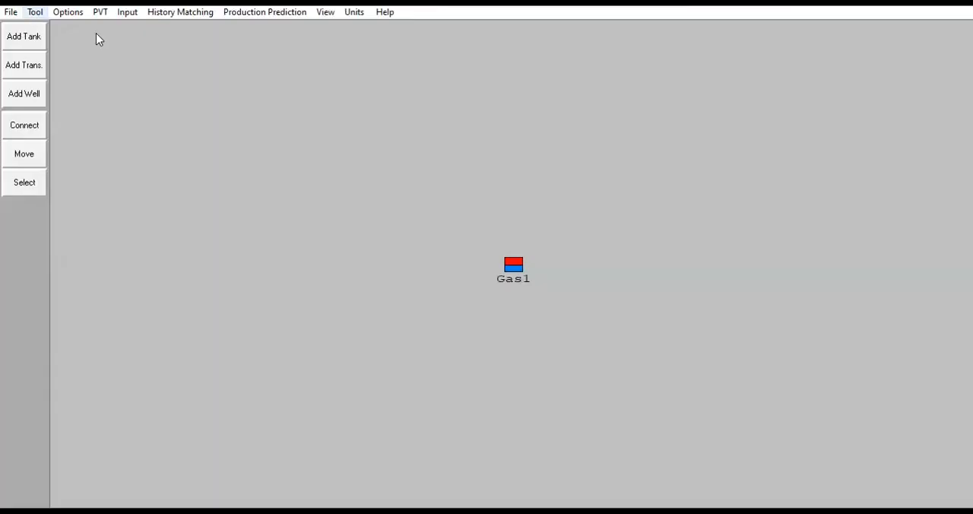
# Check the original gas in place, encroachment angle and aquifer permeability in the input data of tank Gas1.
pyautogui.doubleClick(516, 267)
pyautogui.click(195, 148)
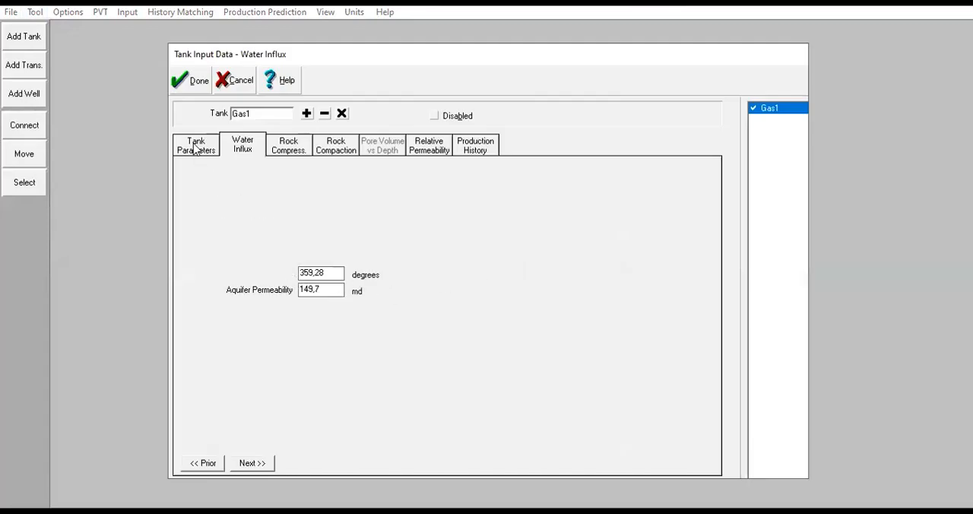
pyautogui.moveTo(336, 275); pyautogui.dragTo(281, 284)
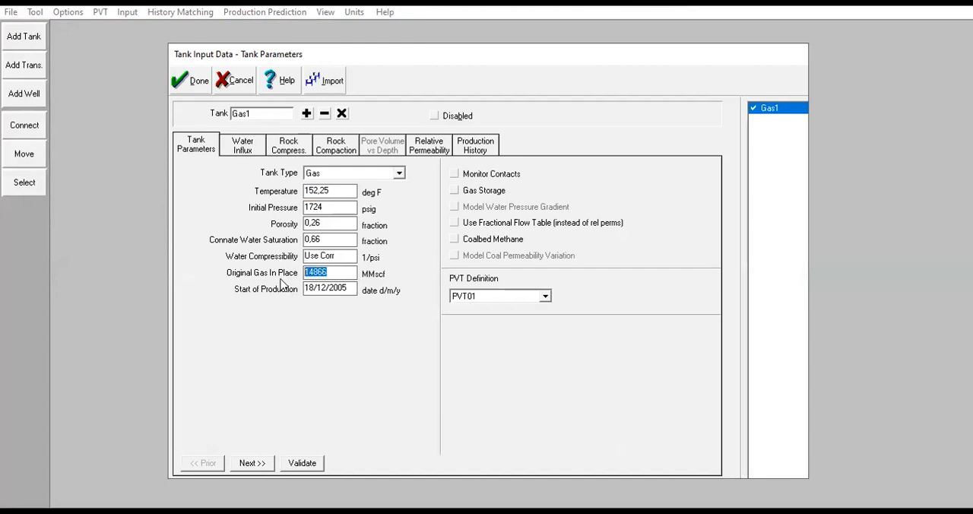
pyautogui.click(247, 146)
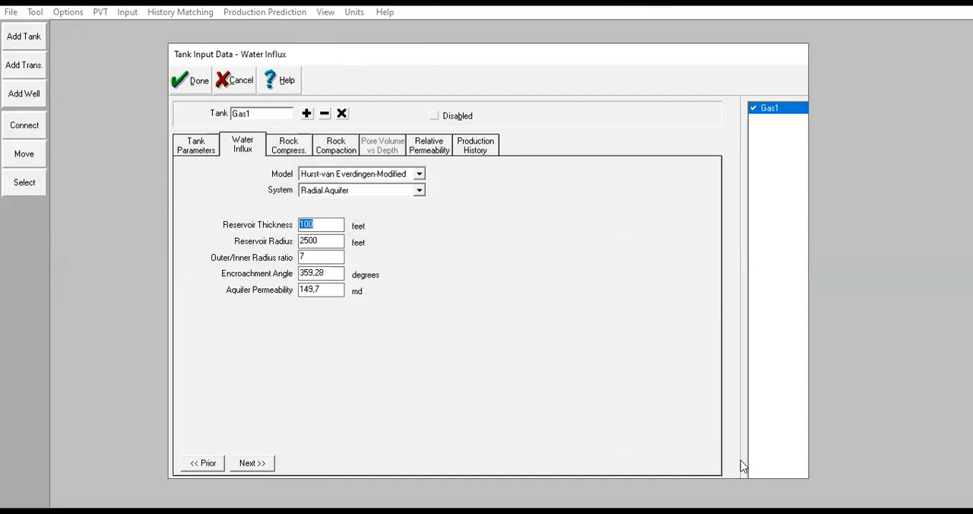
pyautogui.moveTo(334, 275); pyautogui.dragTo(266, 282)
pyautogui.moveTo(324, 294); pyautogui.dragTo(294, 293)
pyautogui.click(192, 80)
# Open the Graphical Method history-matching plot for Gas1 and maximize it.
pyautogui.click(182, 12)
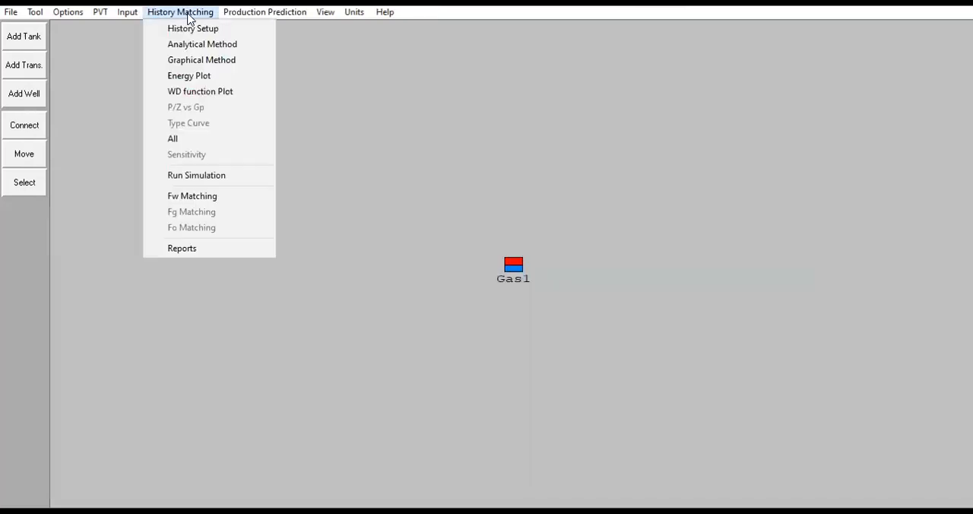
pyautogui.click(199, 60)
pyautogui.click(879, 125)
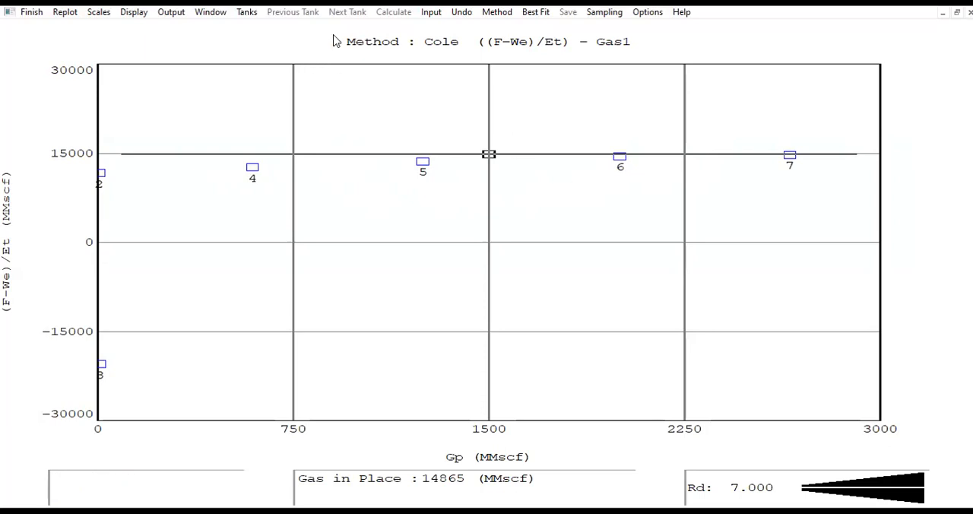
# View the graphical match with the P/Z method and with the P/Z (over pressured) method.
pyautogui.click(499, 14)
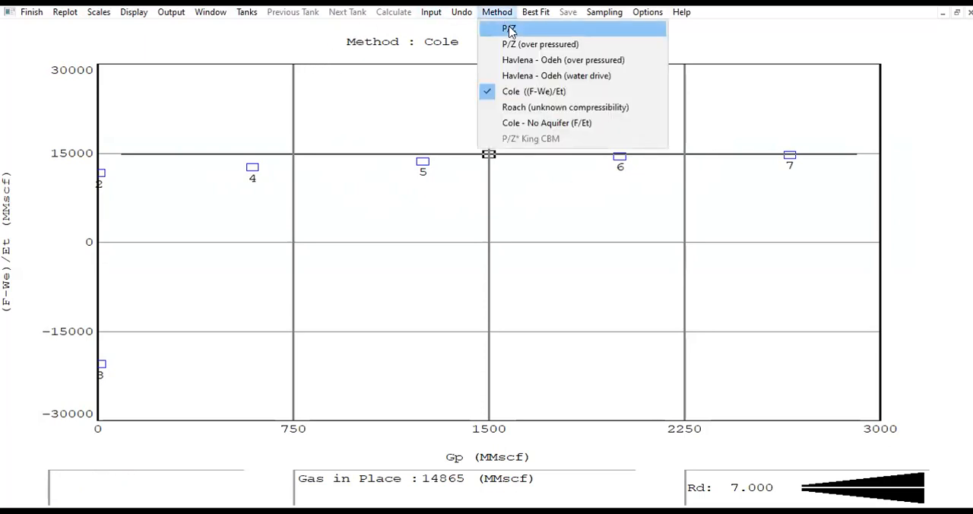
pyautogui.click(508, 28)
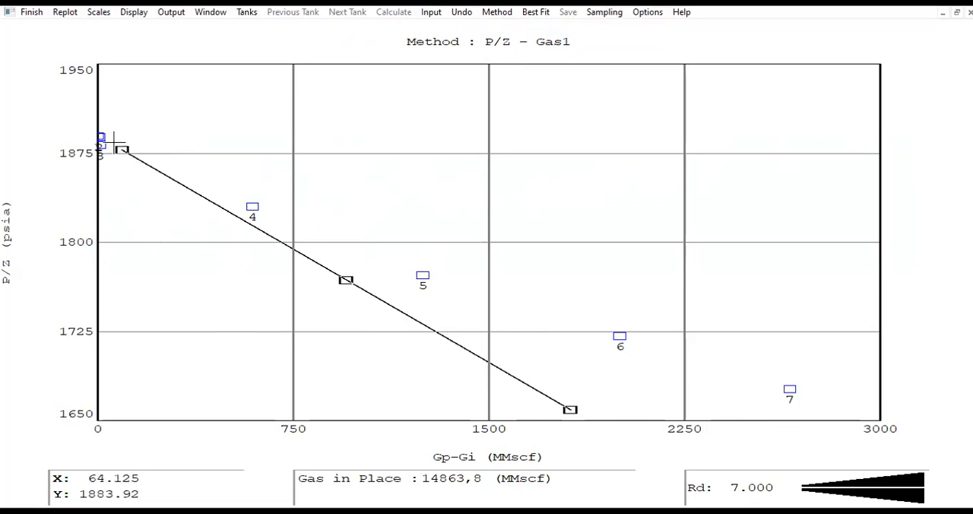
pyautogui.moveTo(113, 141)
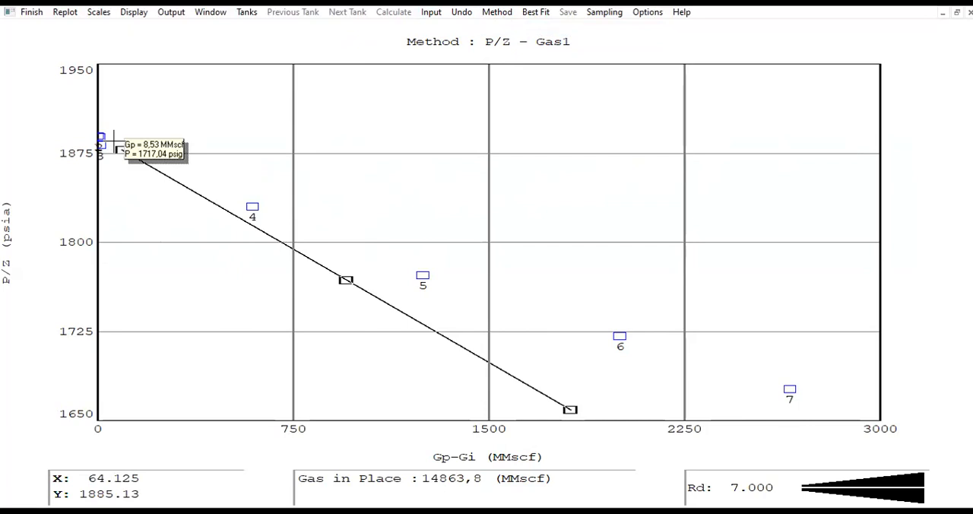
pyautogui.click(497, 13)
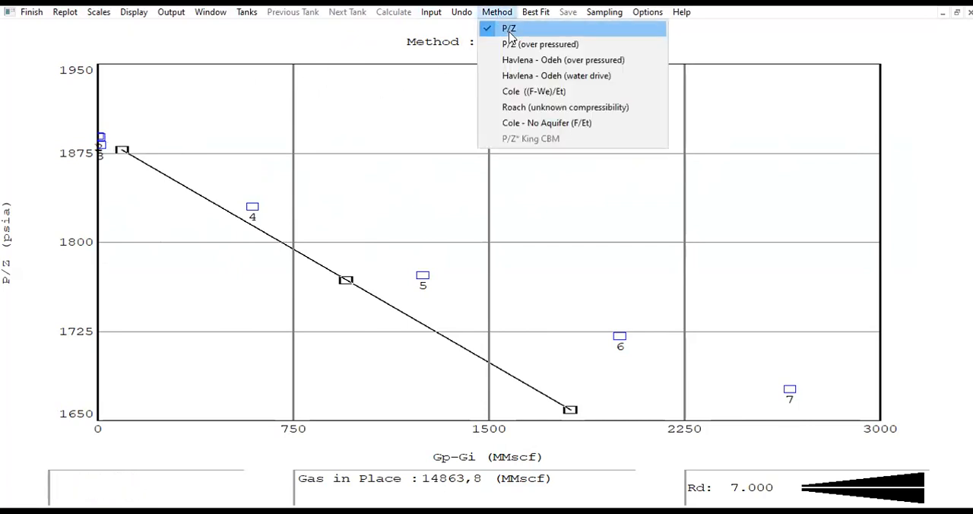
pyautogui.click(514, 44)
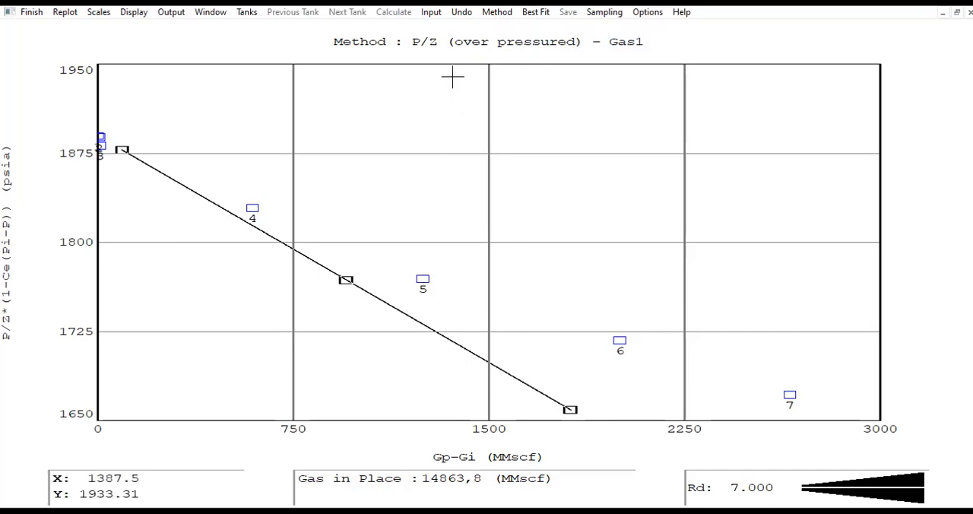
# View the Havlena - Odeh over pressured and water drive plots, without saving the OGIP from the graphical plot.
pyautogui.click(495, 13)
pyautogui.click(519, 61)
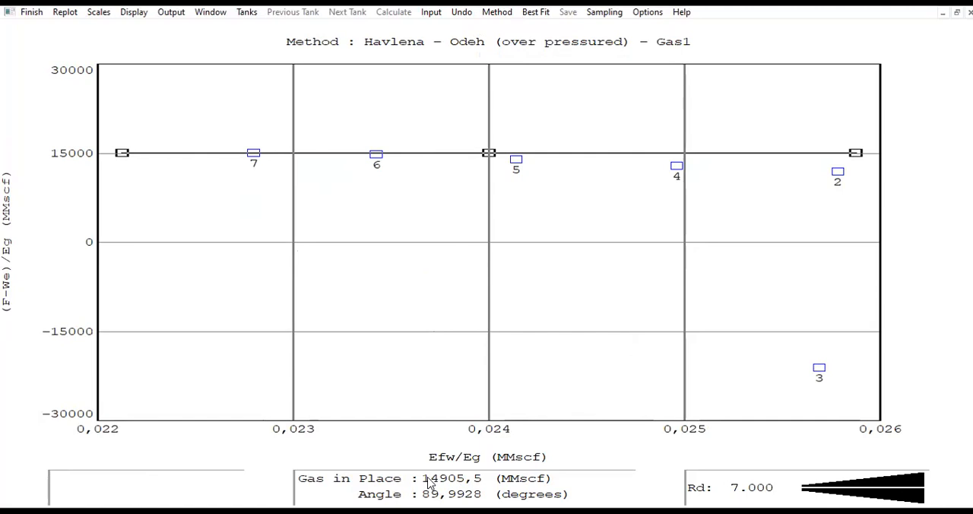
pyautogui.click(497, 14)
pyautogui.click(528, 76)
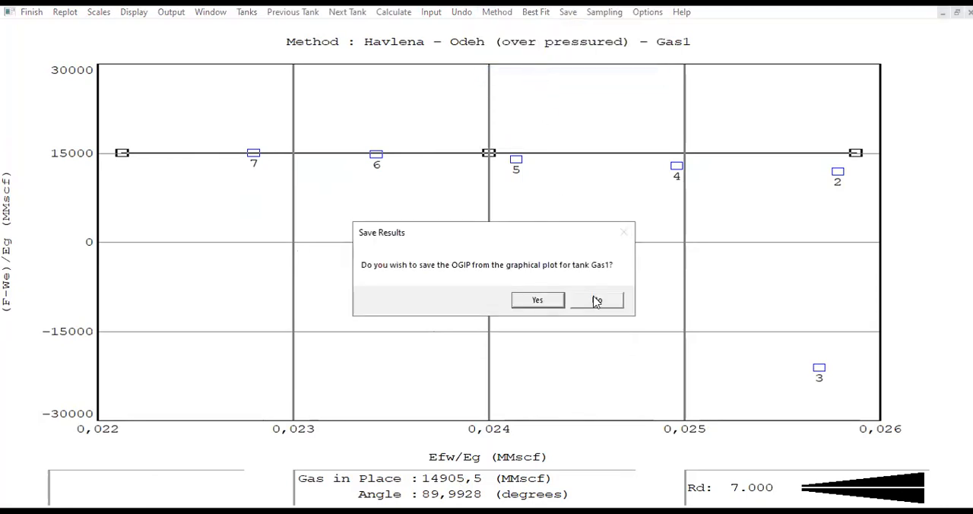
pyautogui.click(597, 300)
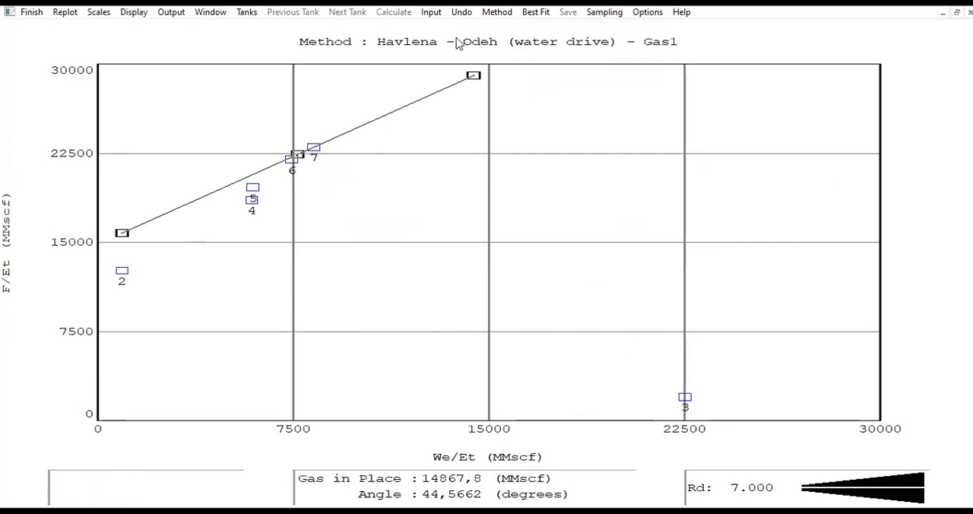
# Switch to the Cole ((F-We)/Et) method and lower the match line to a gas in place of about 14377,5 MMscf.
pyautogui.click(497, 13)
pyautogui.click(526, 91)
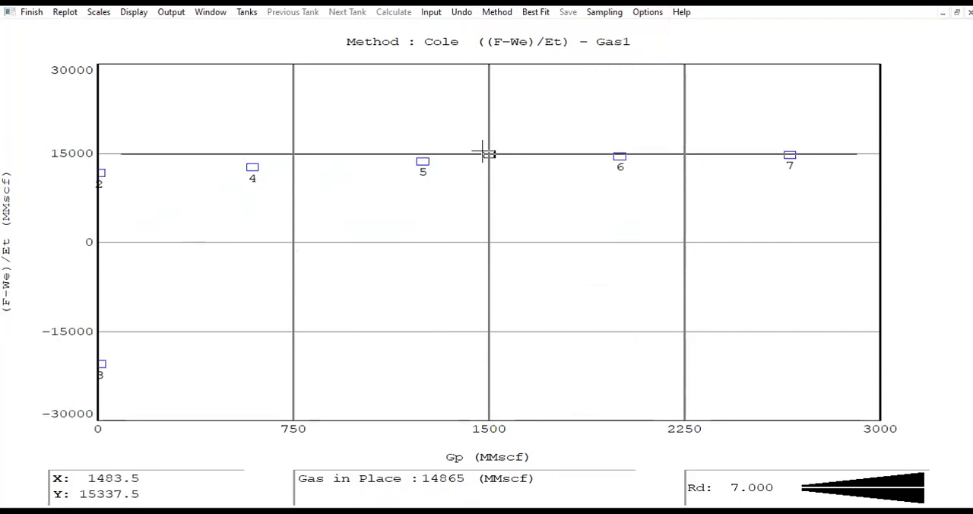
pyautogui.moveTo(482, 152); pyautogui.dragTo(485, 156)
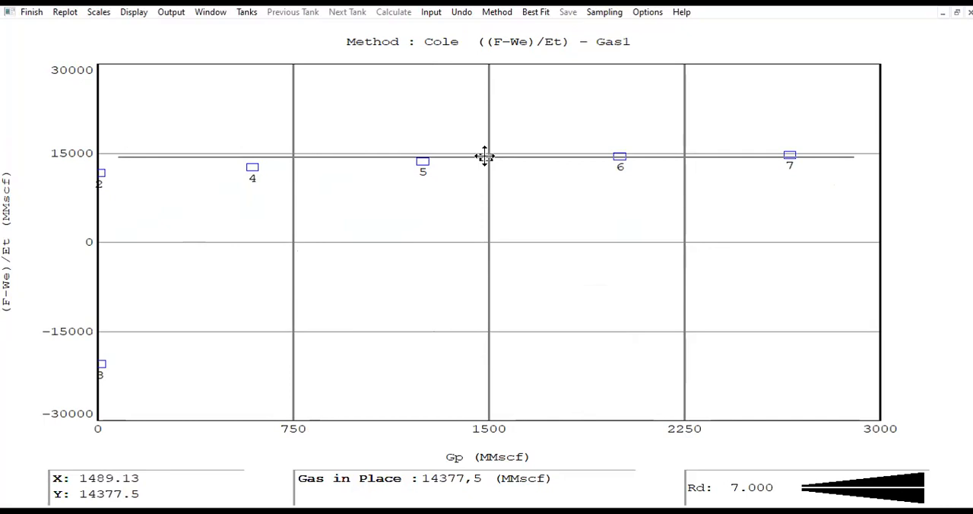
# View the Roach (unknown compressibility) and Cole - No Aquifer (F/Et) plots, and close the graphical method.
pyautogui.click(498, 13)
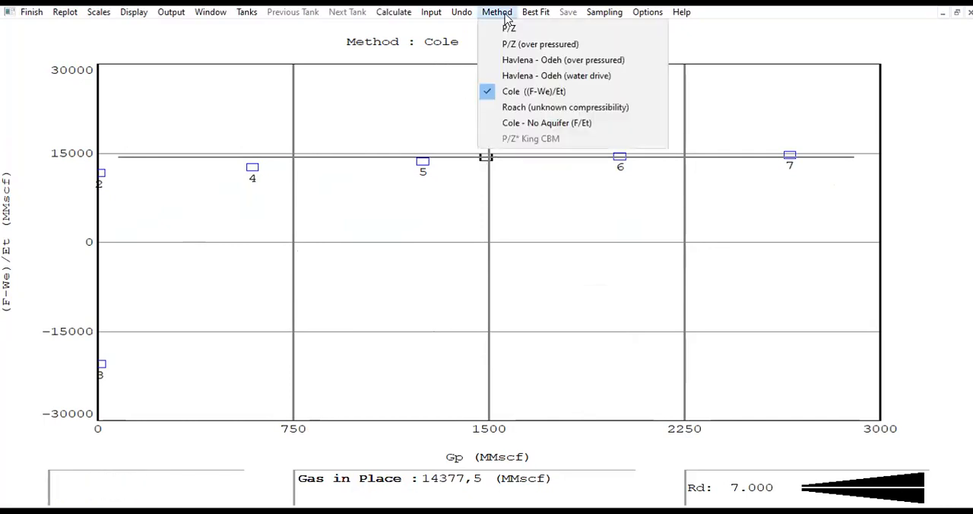
pyautogui.click(527, 107)
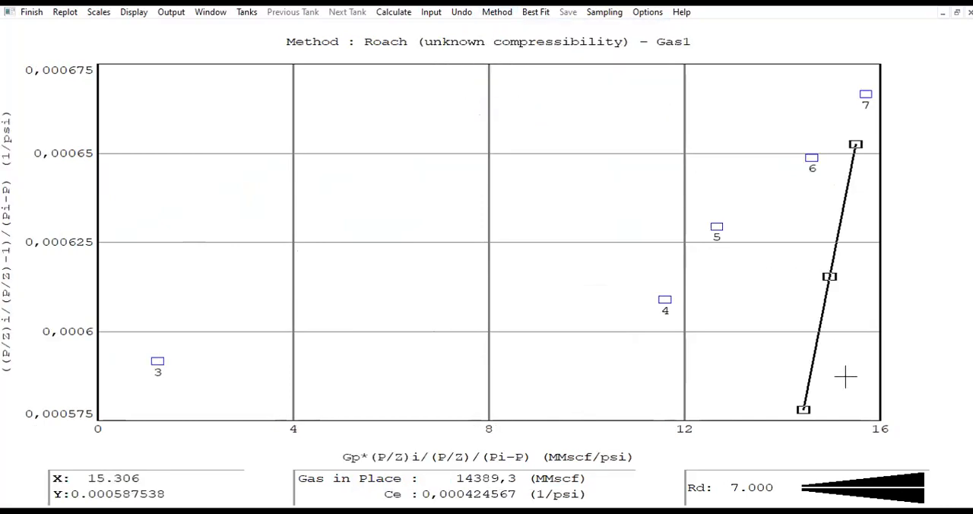
pyautogui.click(498, 12)
pyautogui.click(526, 123)
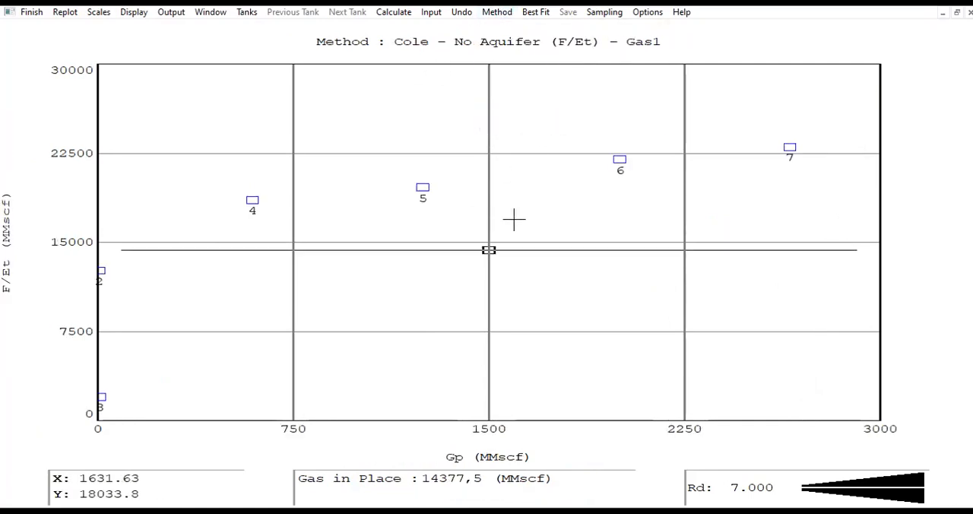
pyautogui.click(38, 15)
# Check the Analytical Method plot of Gas1 at full size and close it.
pyautogui.click(194, 13)
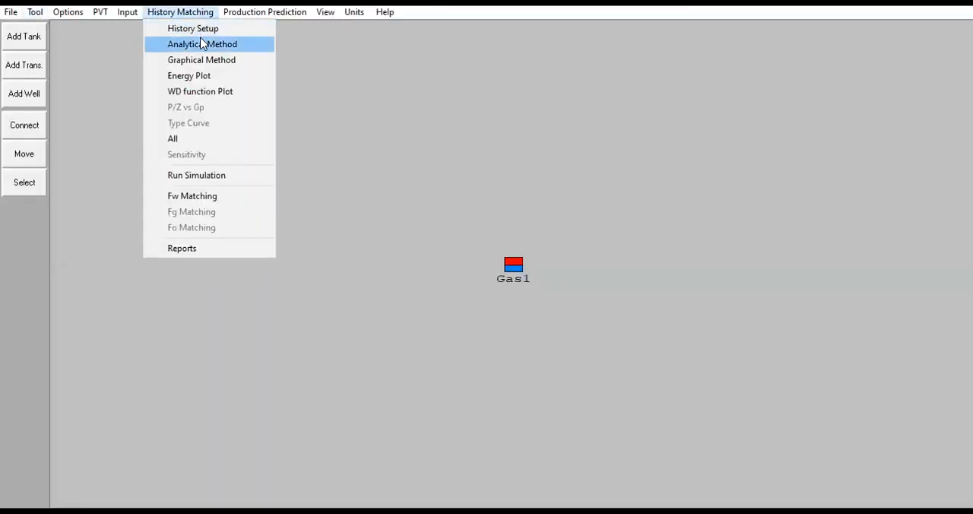
pyautogui.click(203, 44)
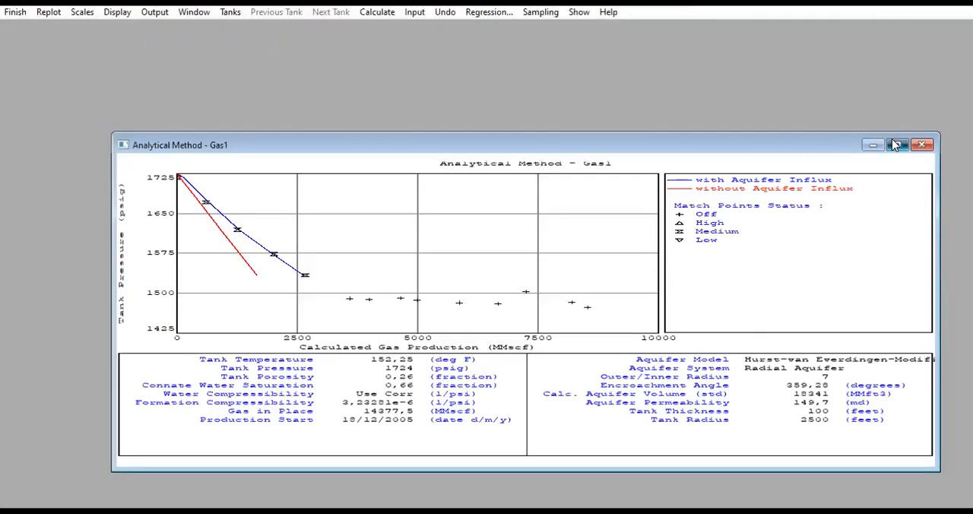
pyautogui.click(895, 143)
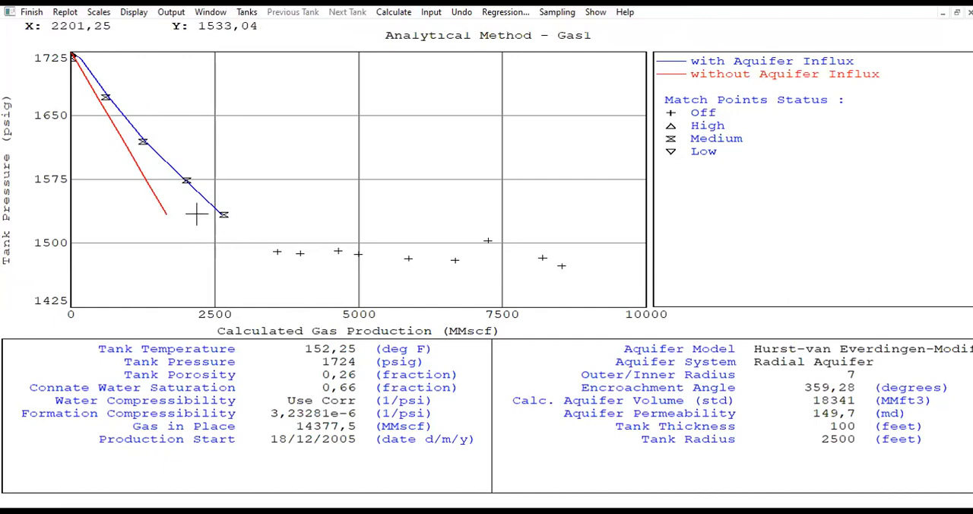
pyautogui.click(32, 12)
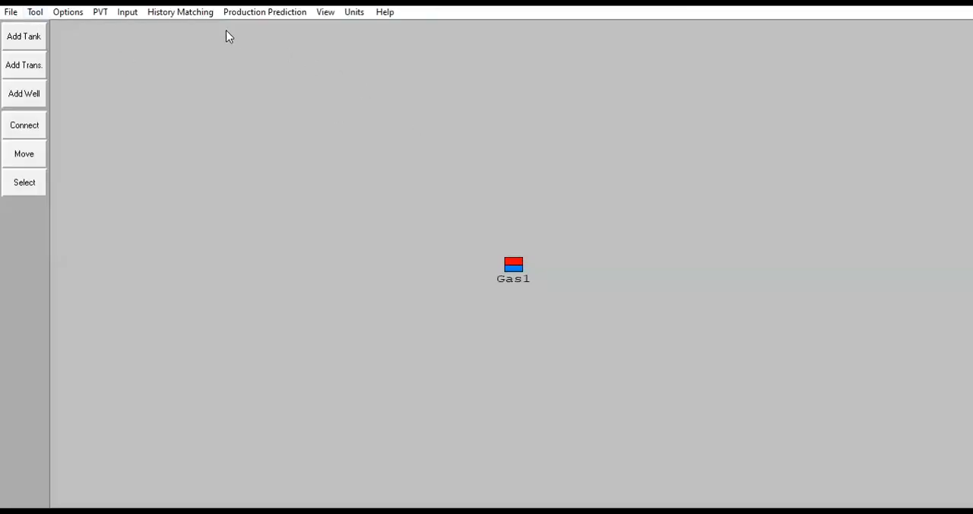
# Examine the drive mechanisms of Gas1 in the maximized Energy Plot and close it.
pyautogui.click(196, 12)
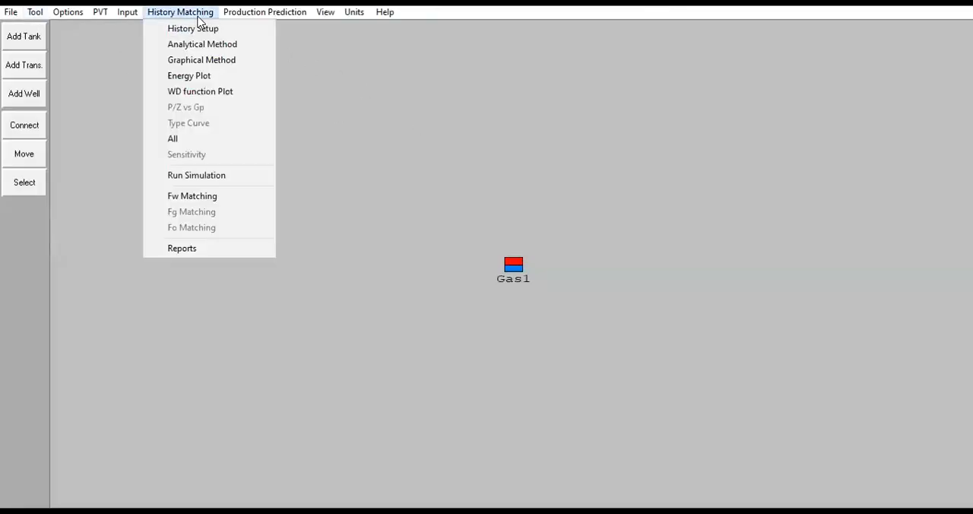
pyautogui.click(203, 77)
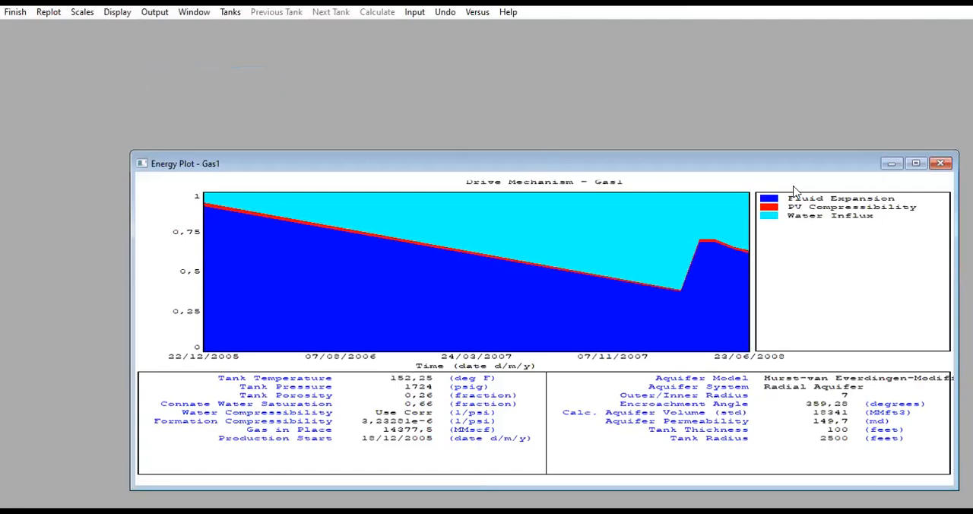
pyautogui.click(916, 163)
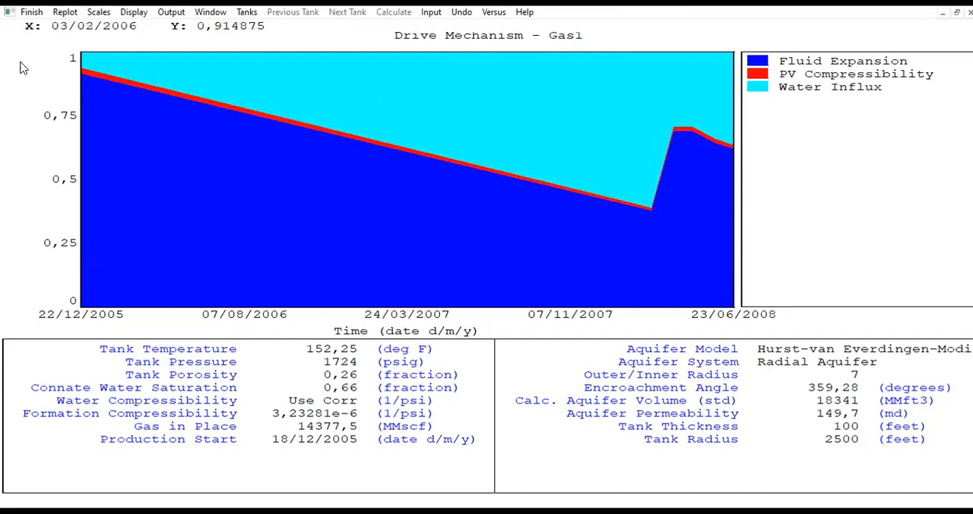
pyautogui.click(31, 13)
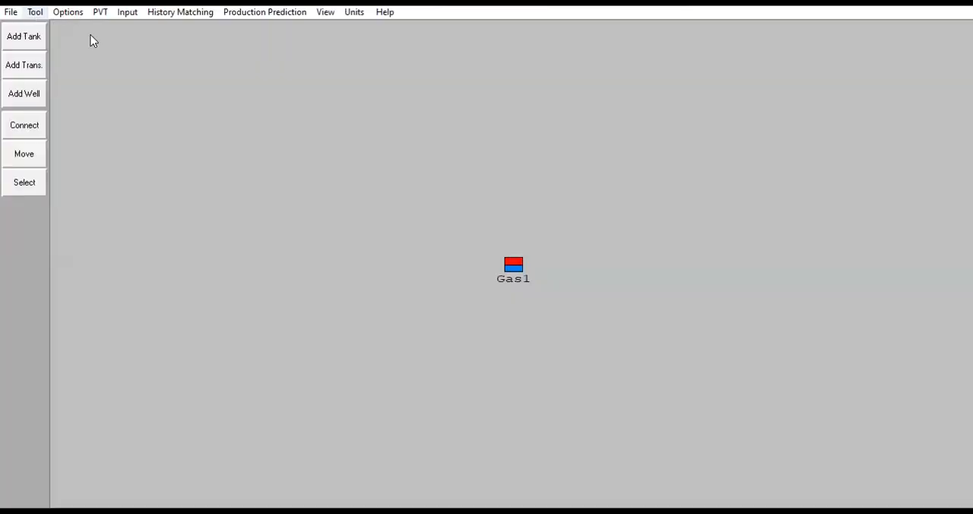
# View the WD function plot of Gas1's radial aquifer at full size and close it.
pyautogui.click(192, 17)
pyautogui.click(210, 93)
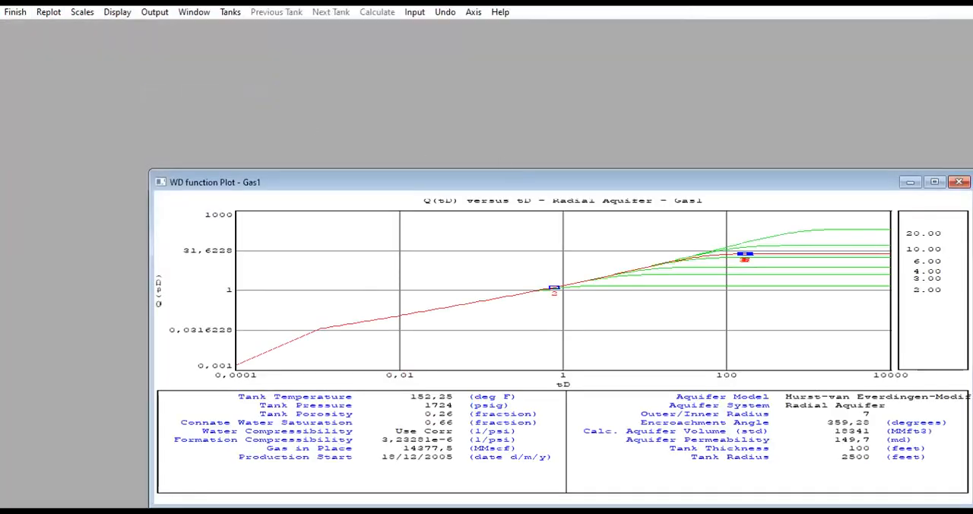
pyautogui.click(934, 183)
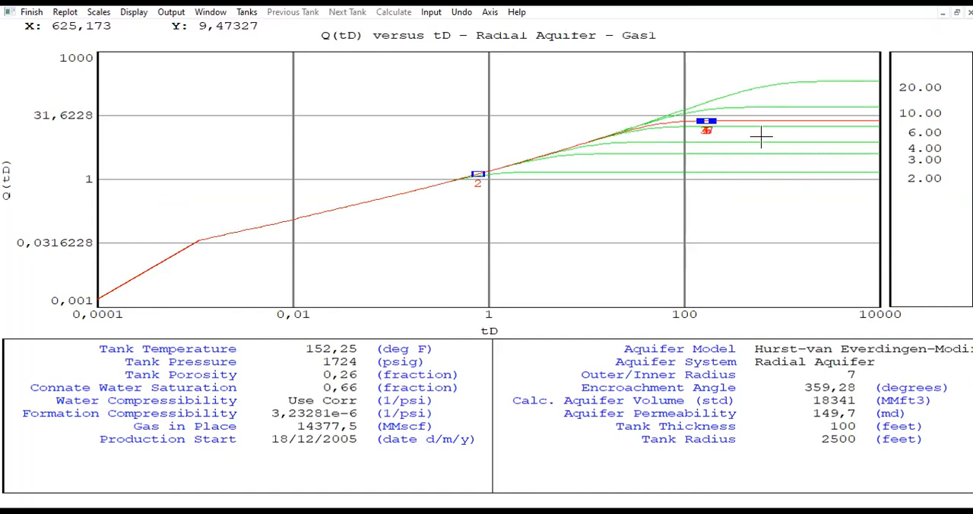
pyautogui.click(31, 12)
# Run the history simulation of Gas1 and acknowledge the completed calculation.
pyautogui.click(188, 13)
pyautogui.click(229, 174)
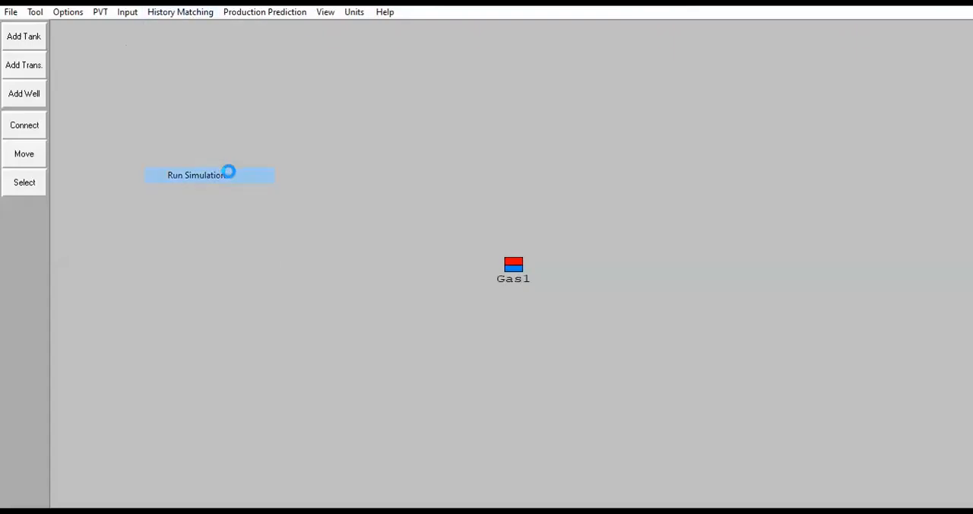
pyautogui.click(426, 56)
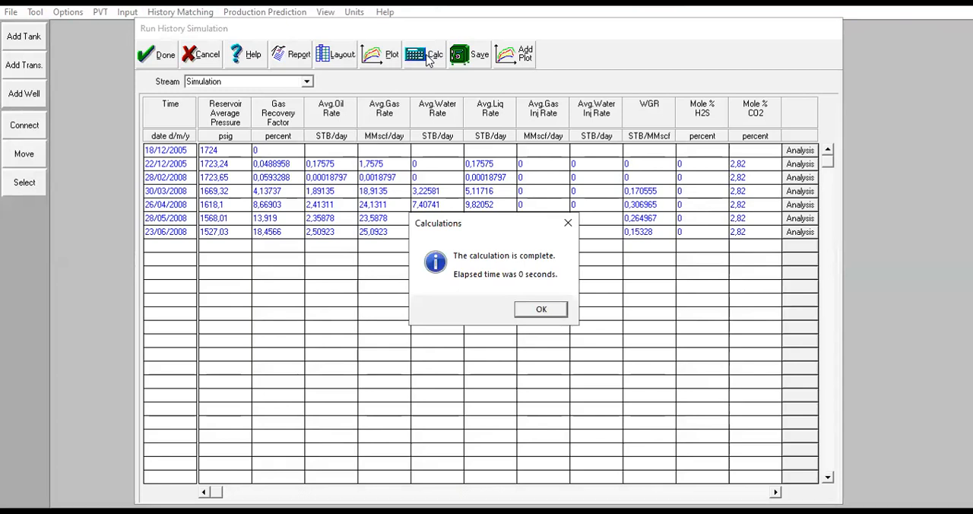
pyautogui.click(550, 309)
# Plot the history and simulation Tank Pressure of Gas1 together and compare the curves over the 2008 production period.
pyautogui.click(371, 57)
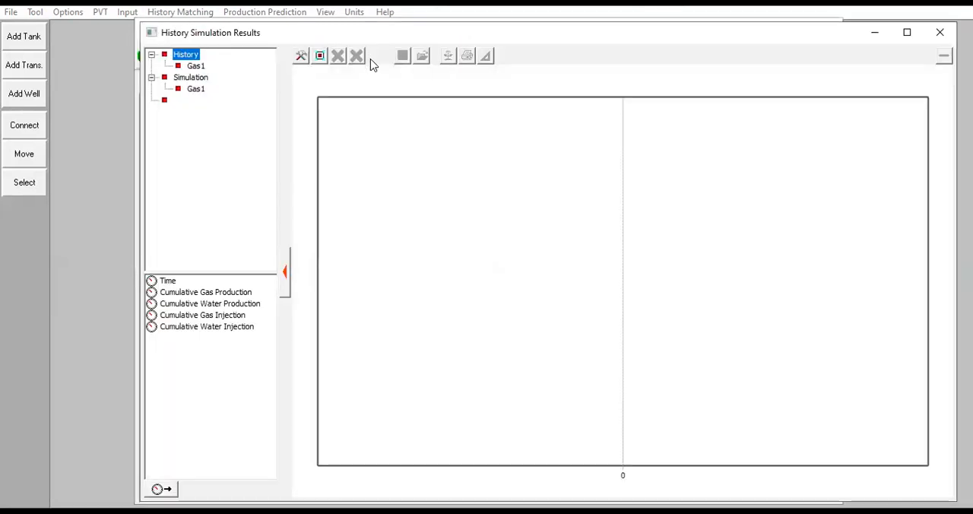
pyautogui.click(195, 66)
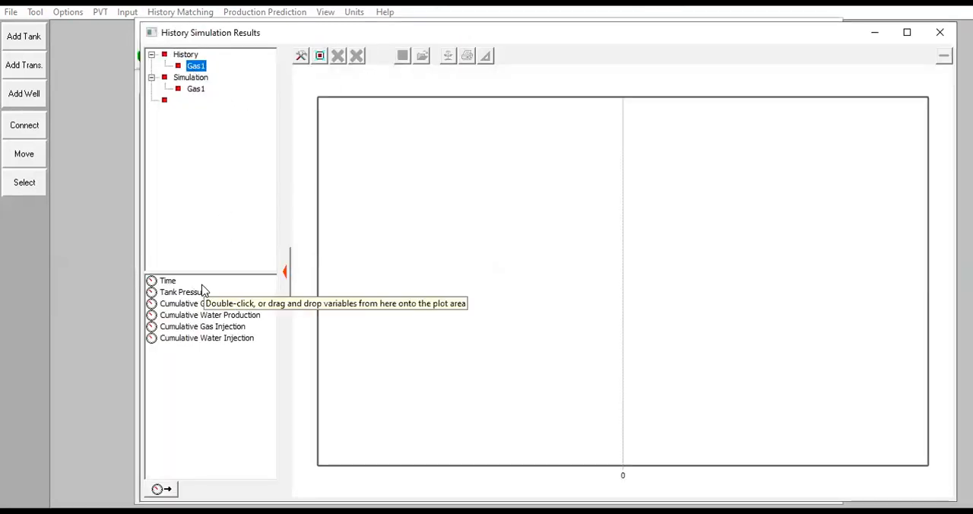
pyautogui.doubleClick(200, 294)
pyautogui.click(195, 89)
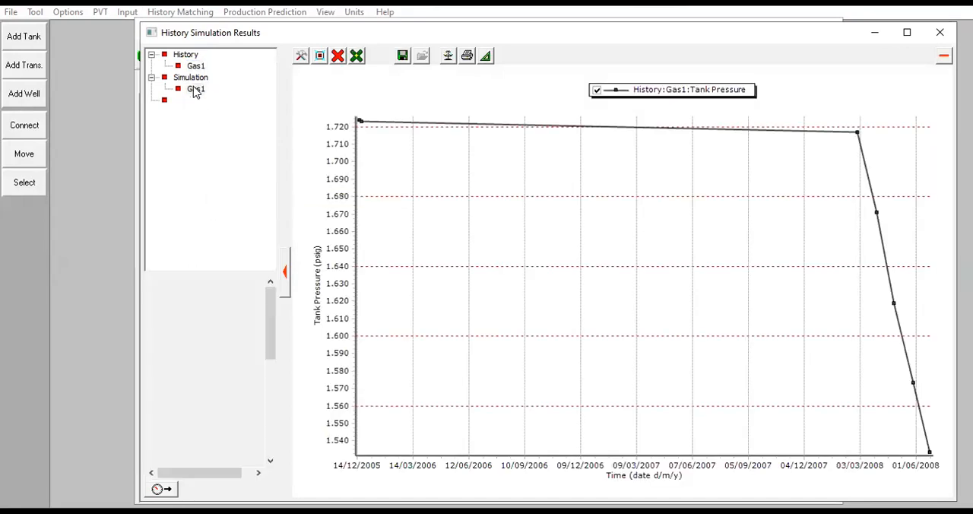
pyautogui.click(196, 293)
pyautogui.doubleClick(196, 294)
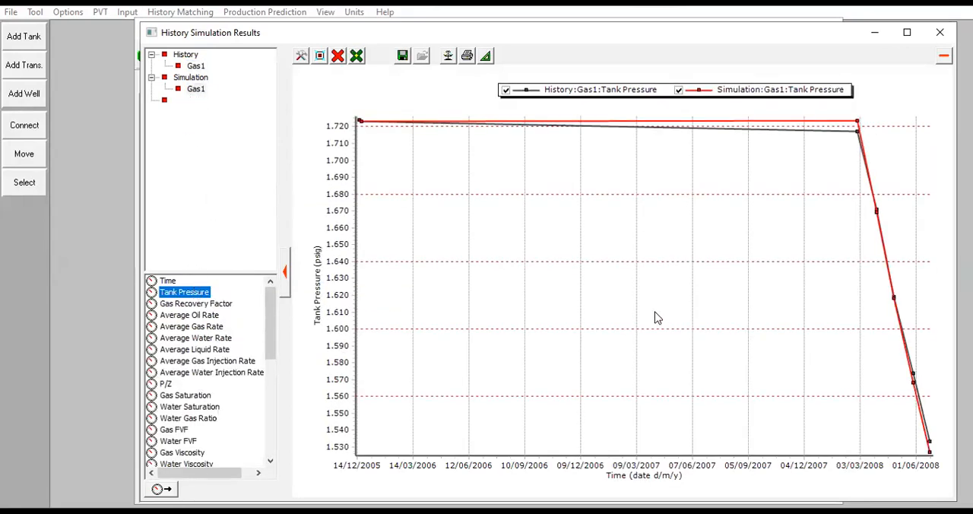
pyautogui.moveTo(917, 391)
pyautogui.moveTo(930, 454); pyautogui.dragTo(795, 118)
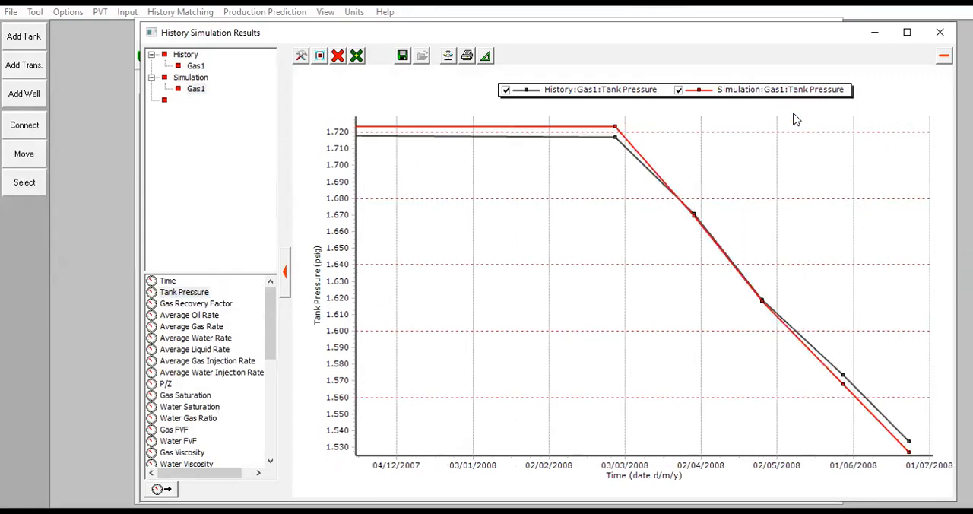
pyautogui.moveTo(933, 453)
# Clear the tank pressure curves from the results plot and plot only the simulated Average Gas Rate of Gas1.
pyautogui.click(203, 327)
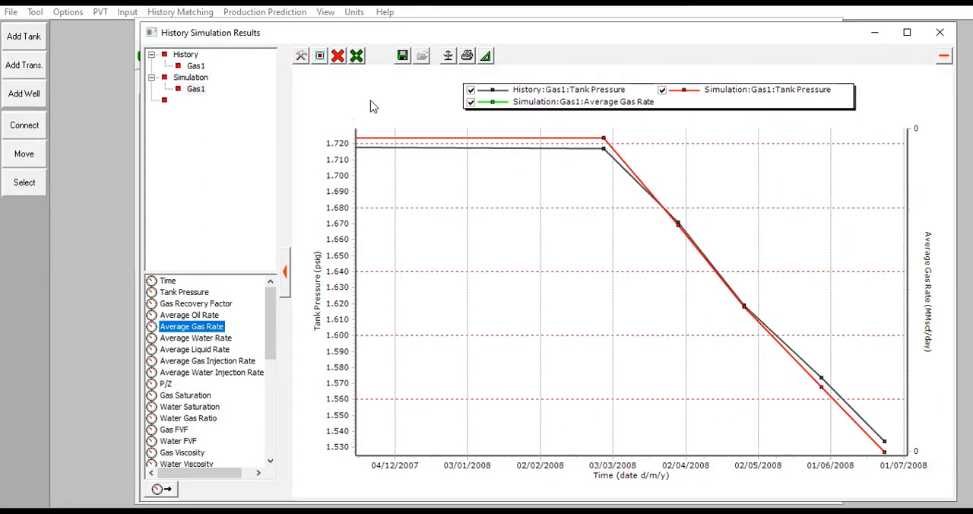
pyautogui.click(343, 60)
pyautogui.click(380, 118)
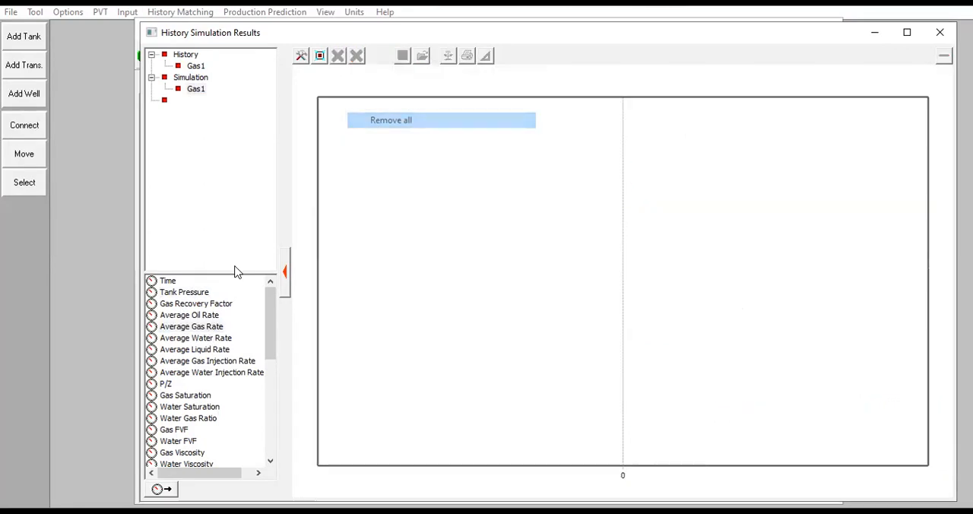
pyautogui.click(195, 330)
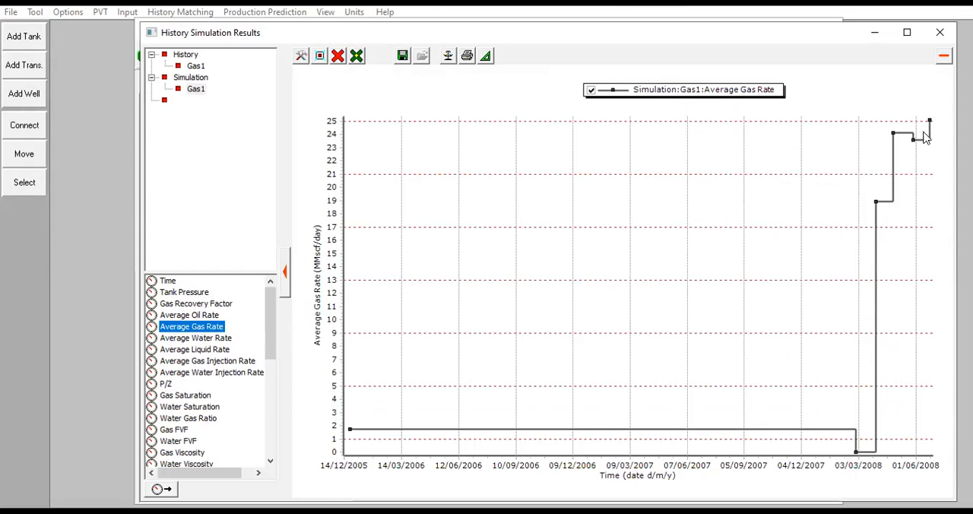
# Overlay the simulated Aquifer Influx on the gas rate, compare both over 2008, and close the plot and history simulation.
pyautogui.scroll(-5, 250, 392)
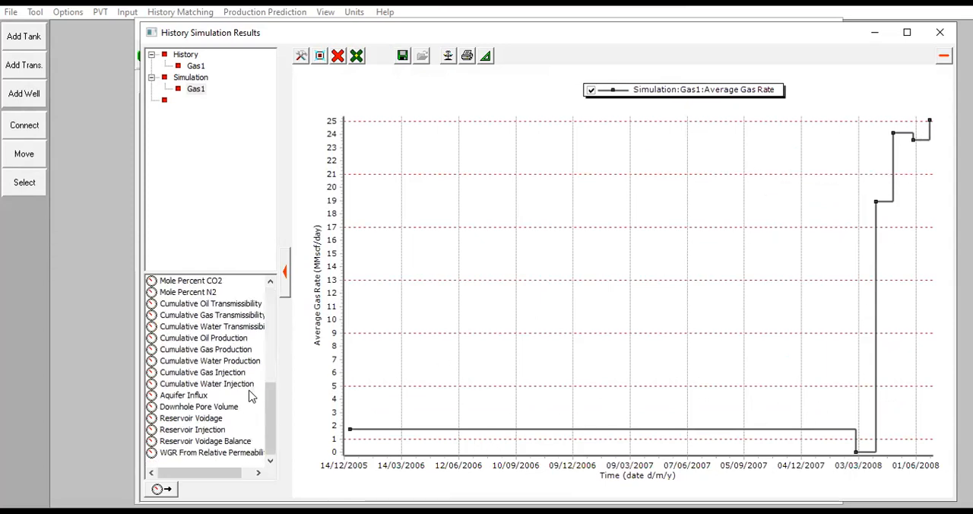
pyautogui.click(186, 396)
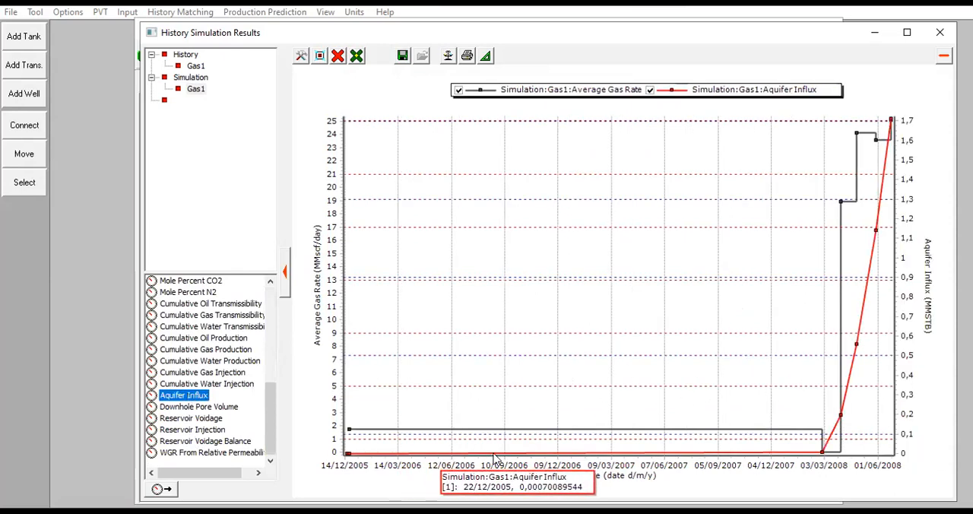
pyautogui.moveTo(821, 450)
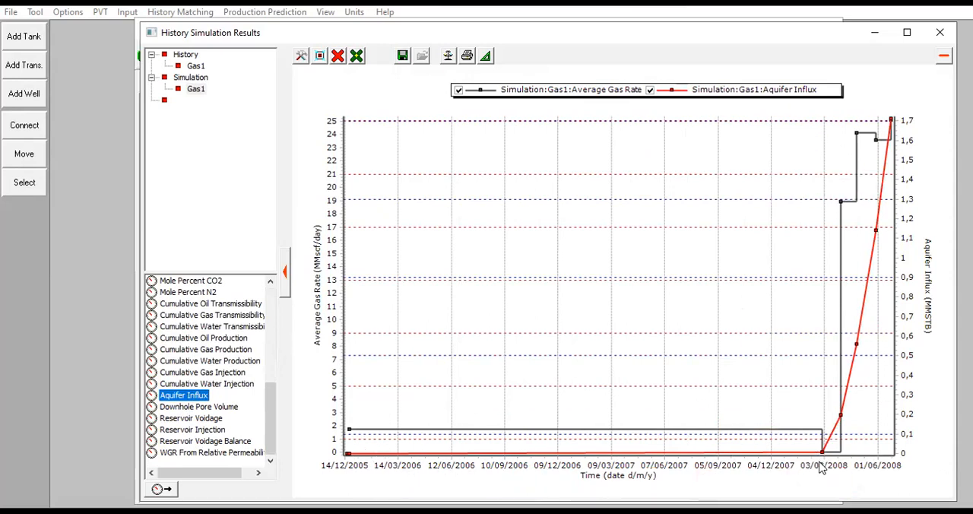
pyautogui.click(813, 118)
pyautogui.moveTo(794, 108); pyautogui.dragTo(937, 455)
pyautogui.moveTo(455, 454)
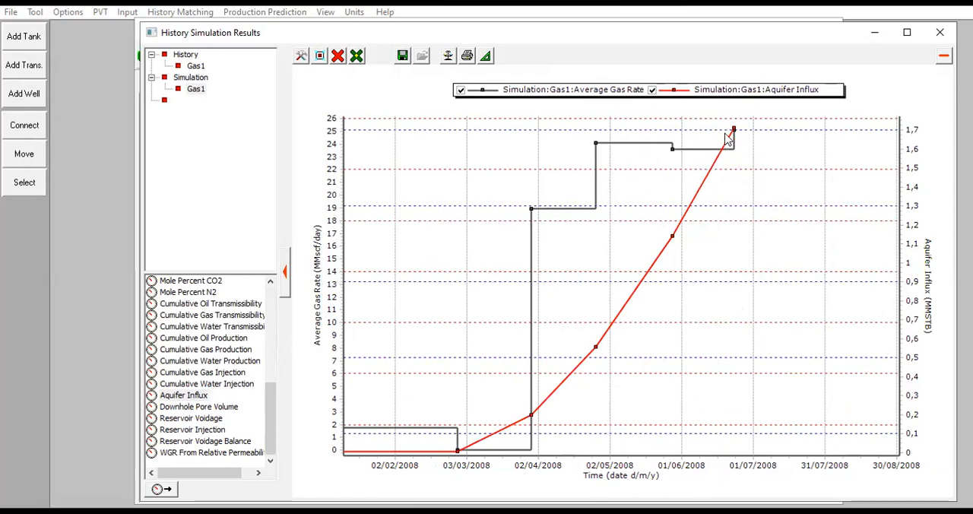
pyautogui.click(940, 32)
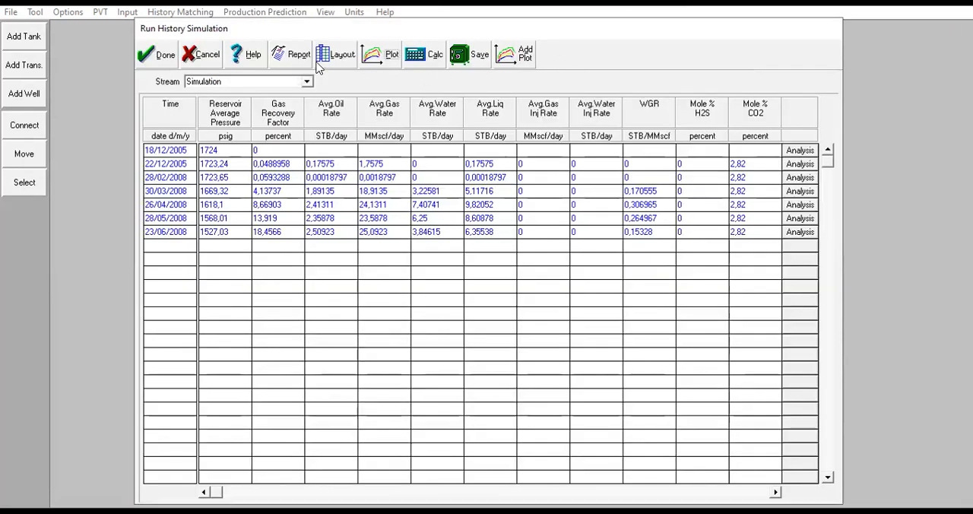
pyautogui.click(161, 55)
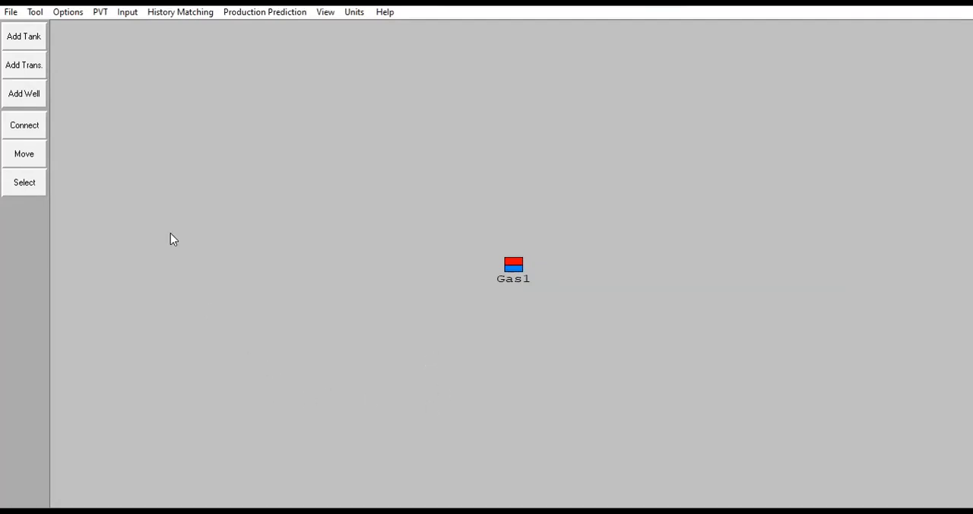
# Add a second tank to the model beside Gas1.
pyautogui.click(23, 43)
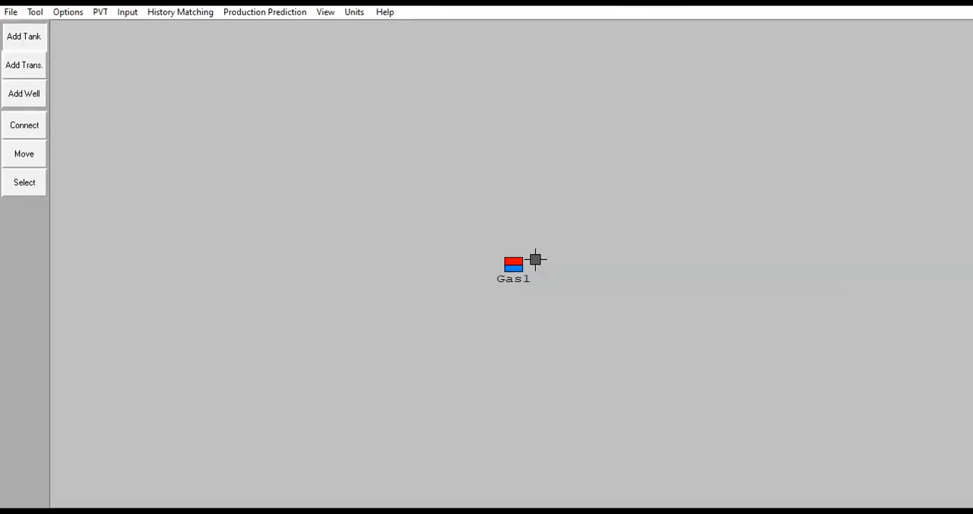
pyautogui.click(664, 271)
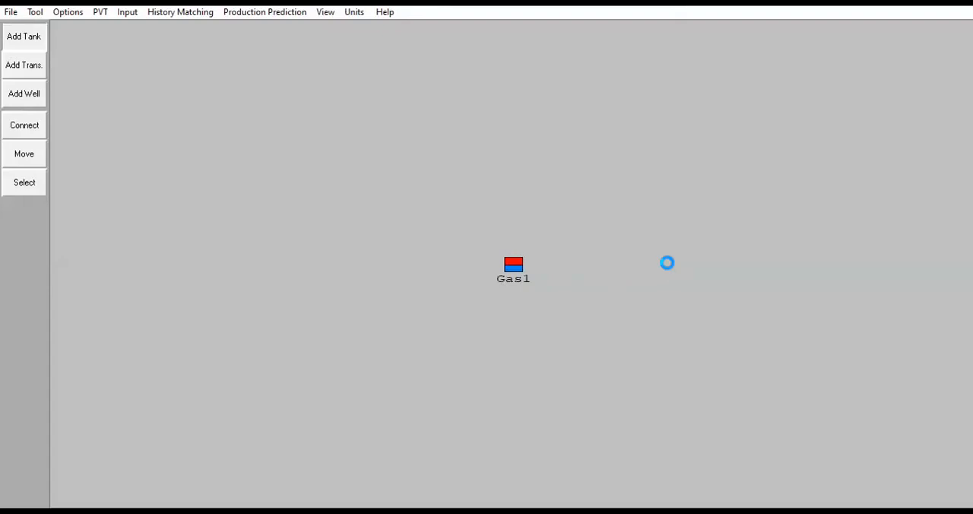